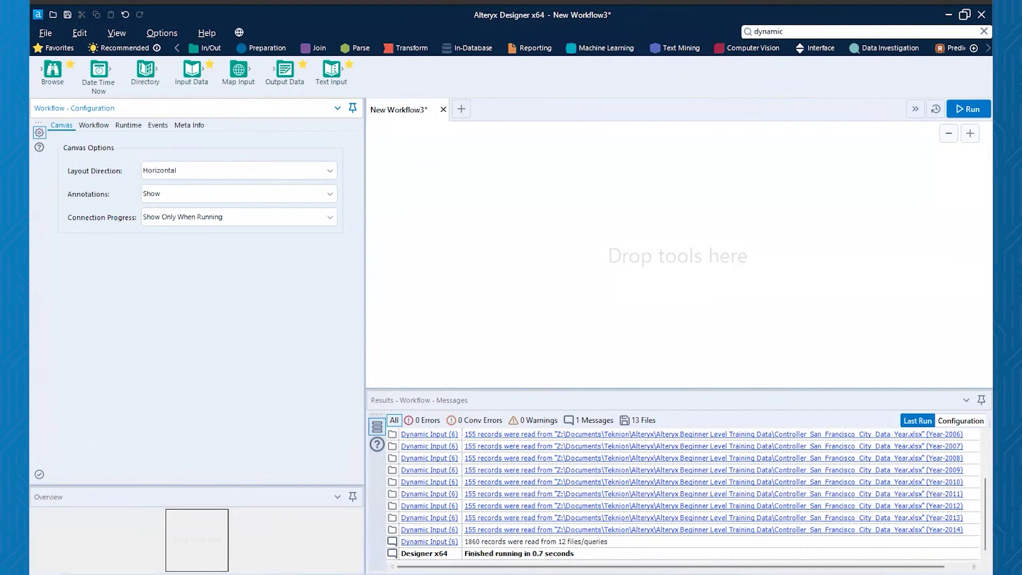
View the Excel workbook picture with its Year-2003 and other yearly sheets, then return to Alteryx
key(alt+Tab)
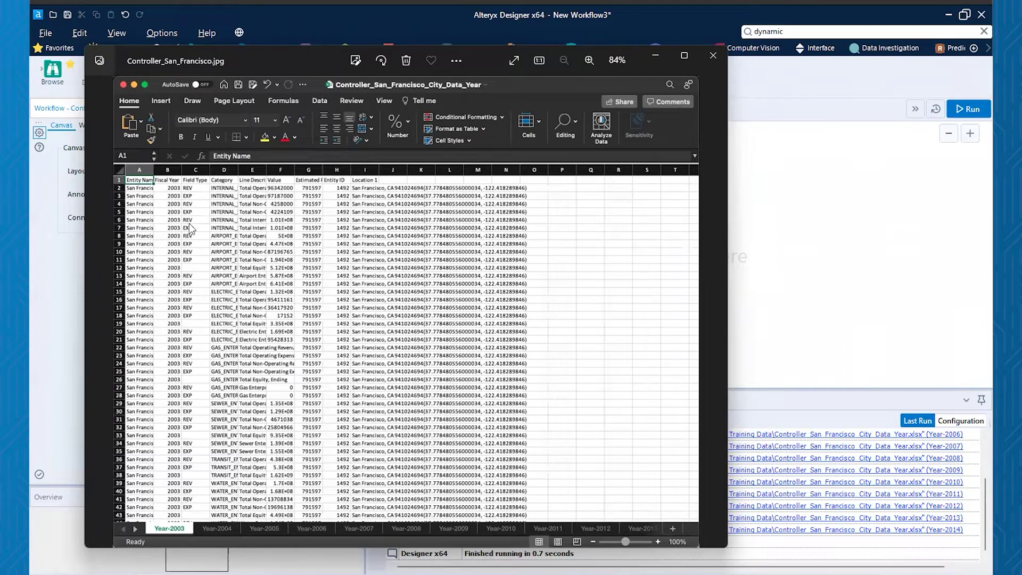
click(789, 208)
Add an Input Data tool reading the city data workbook's Year-2003 sheet
drag(189, 72, 448, 211)
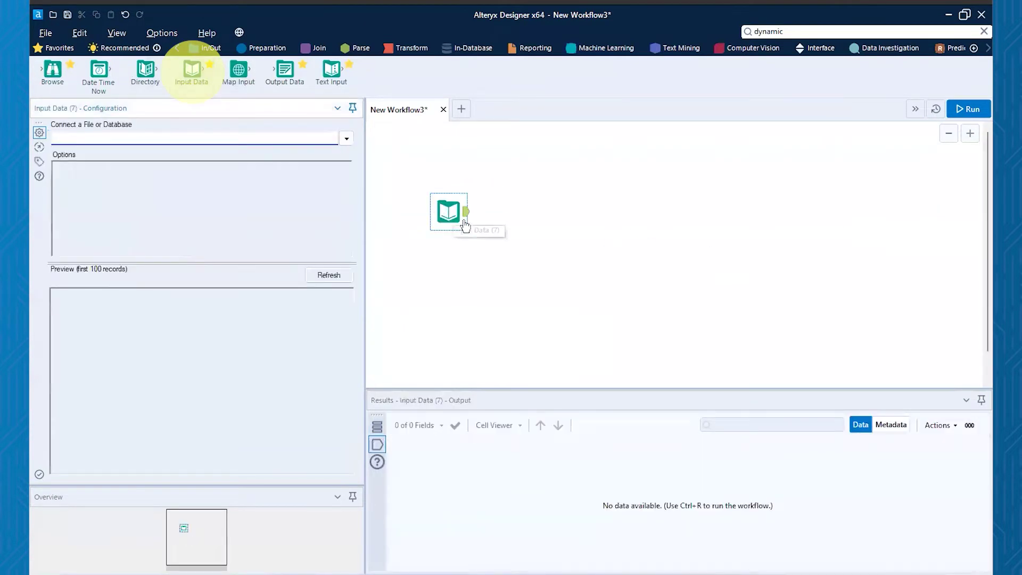
click(346, 138)
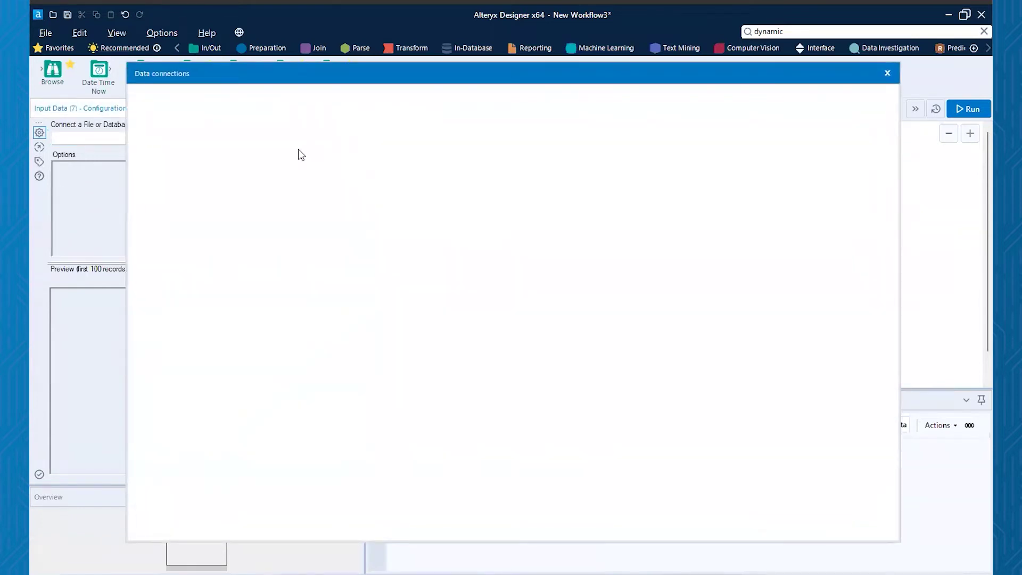
click(400, 140)
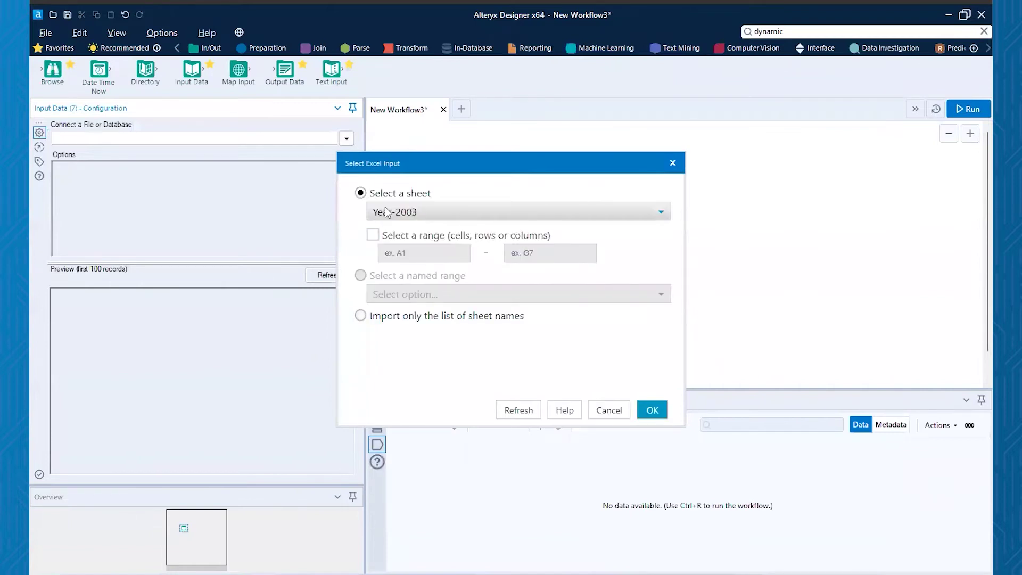
click(650, 410)
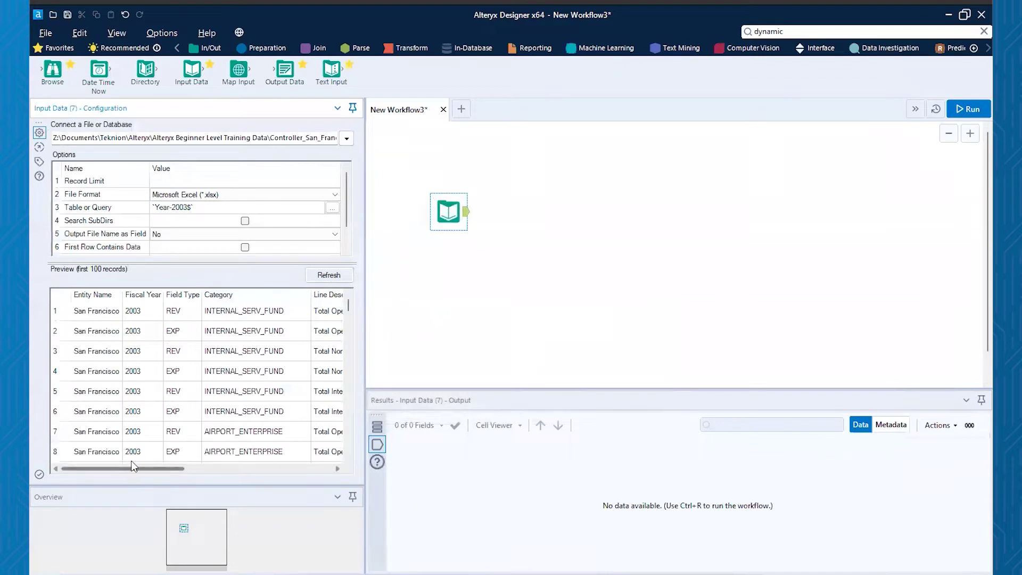
Scroll through the previewed records and drop a second Input Data tool below the first
drag(154, 468, 322, 467)
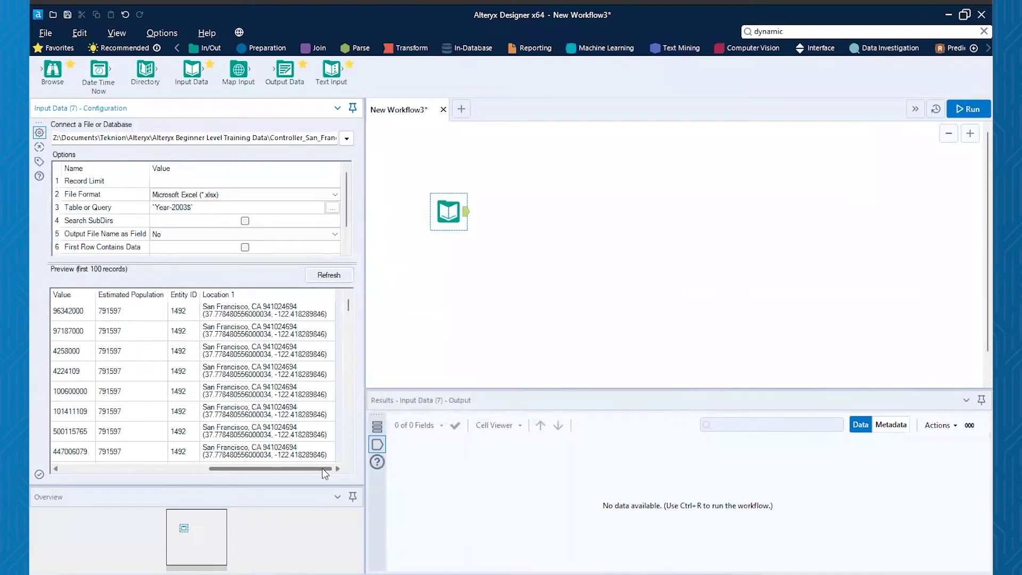
drag(321, 467, 85, 455)
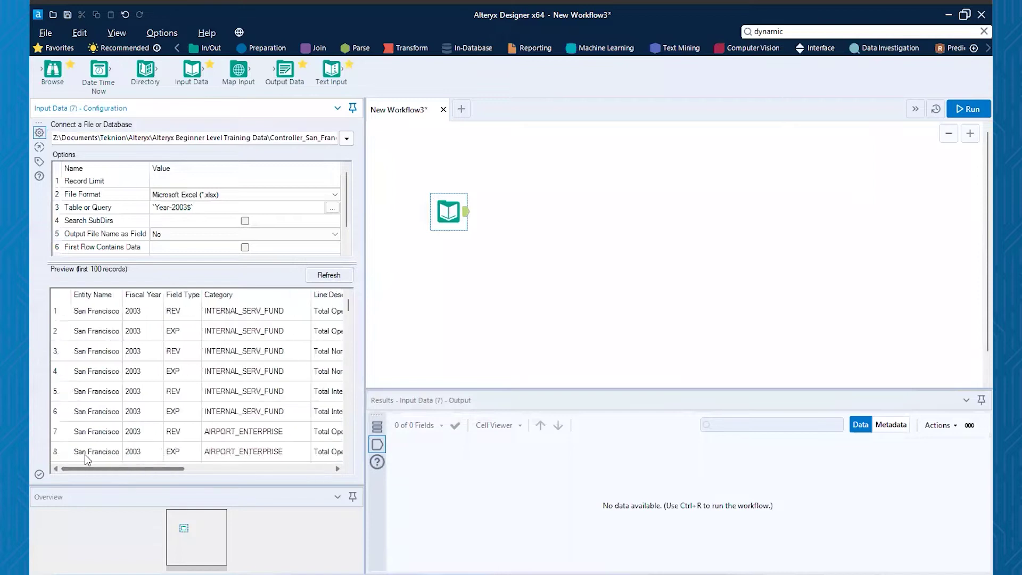
drag(191, 69, 447, 265)
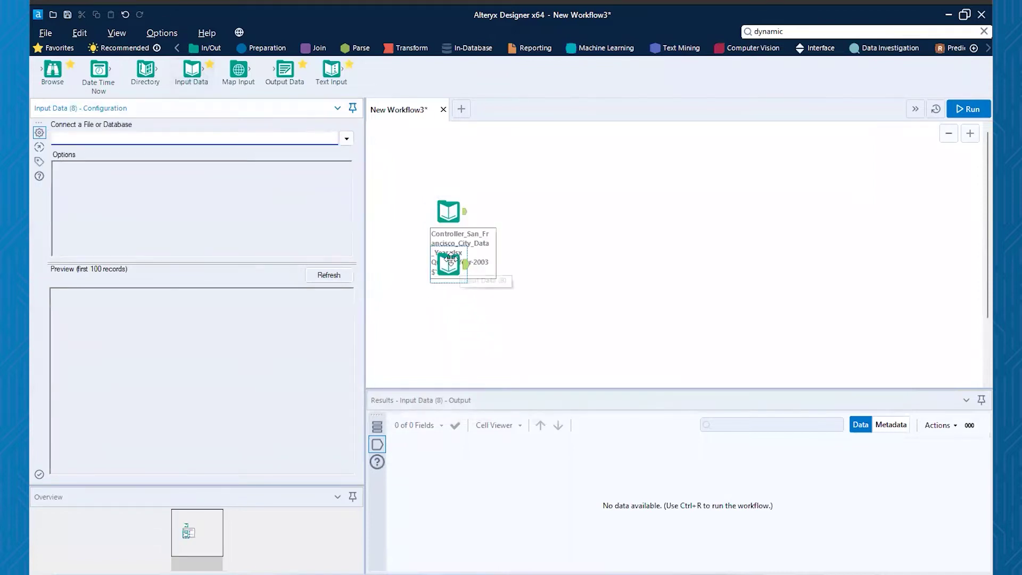
Connect the second Input Data tool to the recent workbook's Year-2004 sheet
click(347, 139)
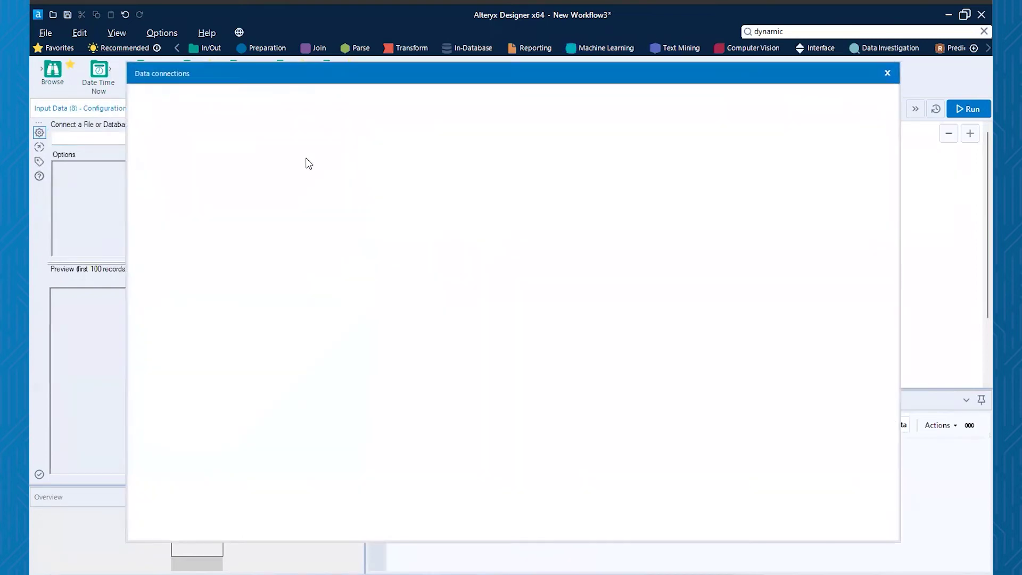
click(400, 139)
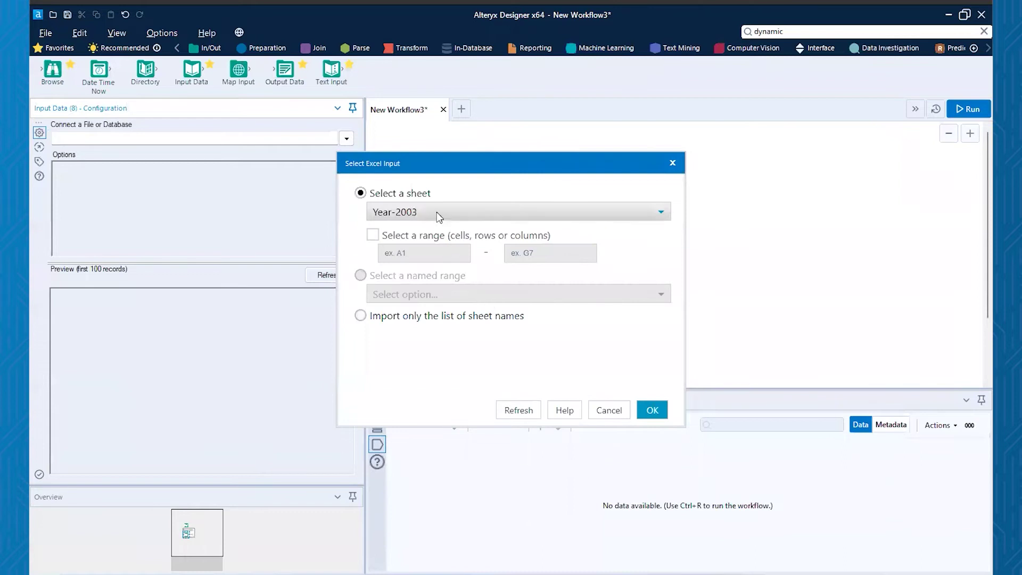
click(436, 212)
click(426, 240)
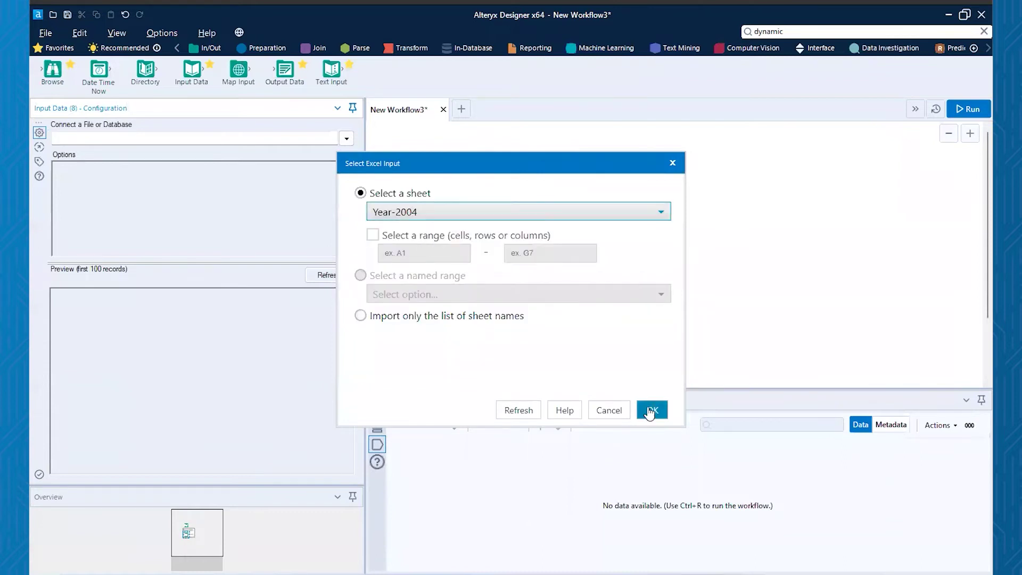
click(652, 410)
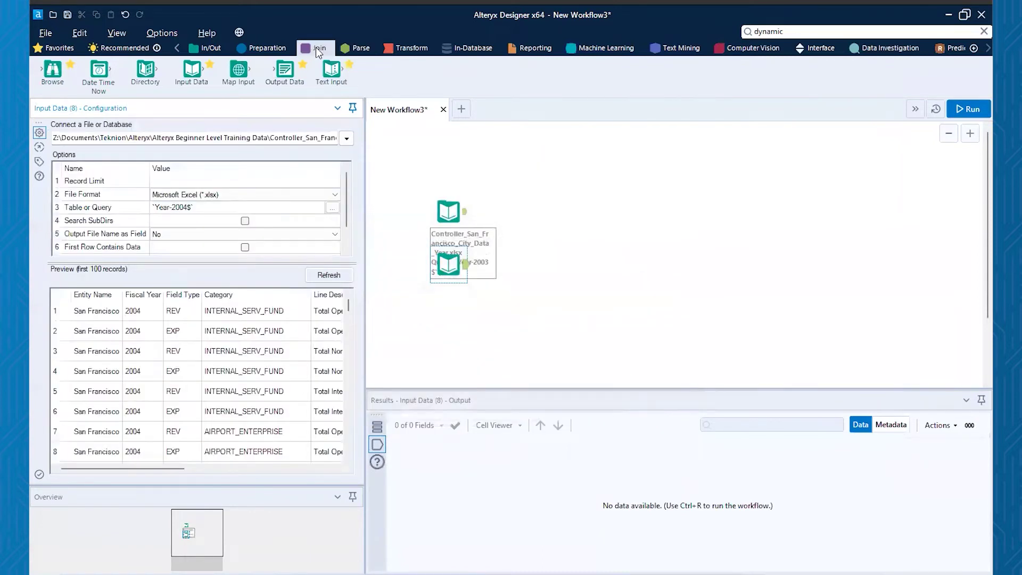
click(317, 51)
Add a Union tool to the right, feed both year inputs into it, and run with Ctrl+R
drag(334, 69, 543, 225)
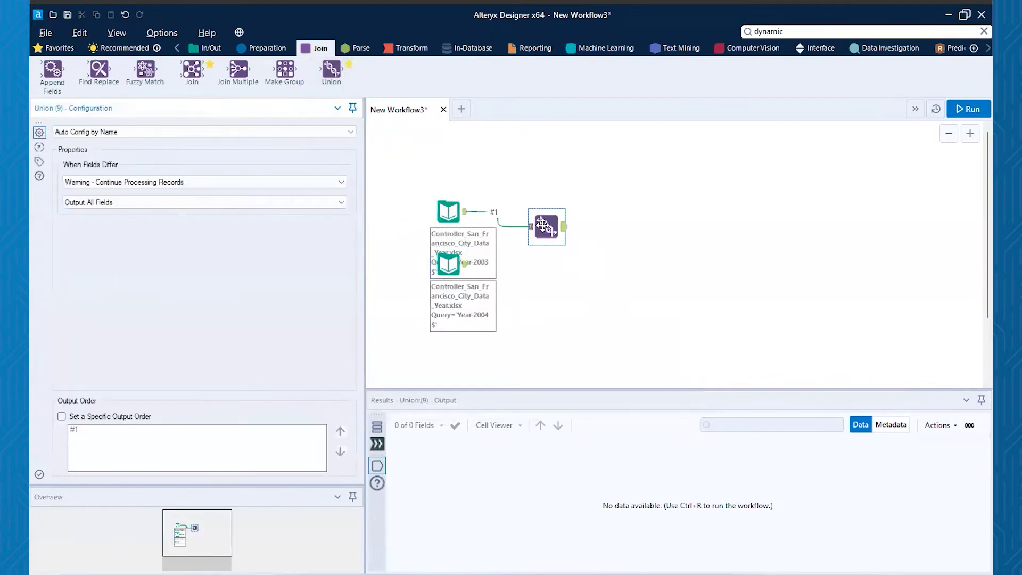
drag(465, 263, 529, 226)
key(ctrl+r)
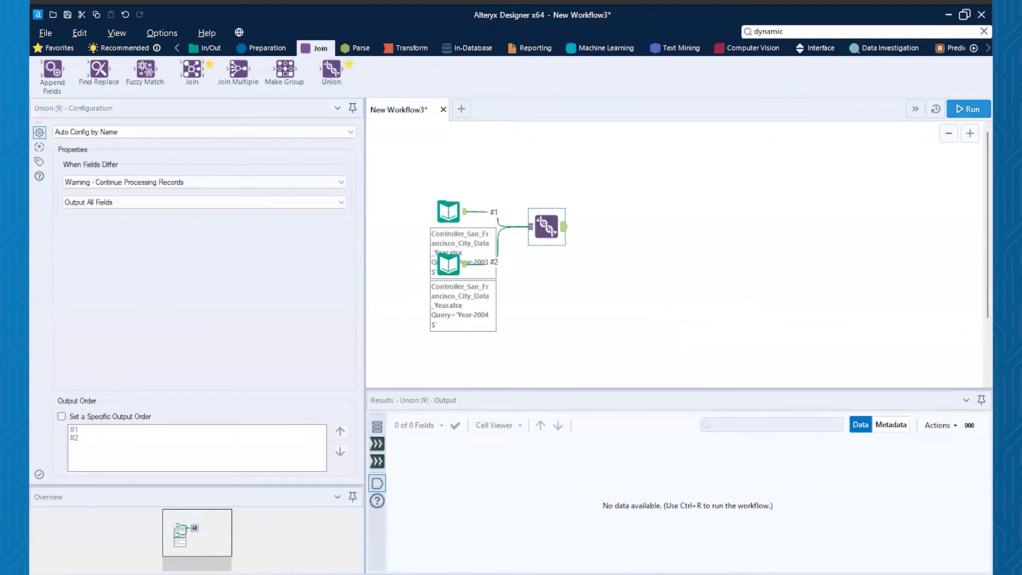
key(ctrl+r)
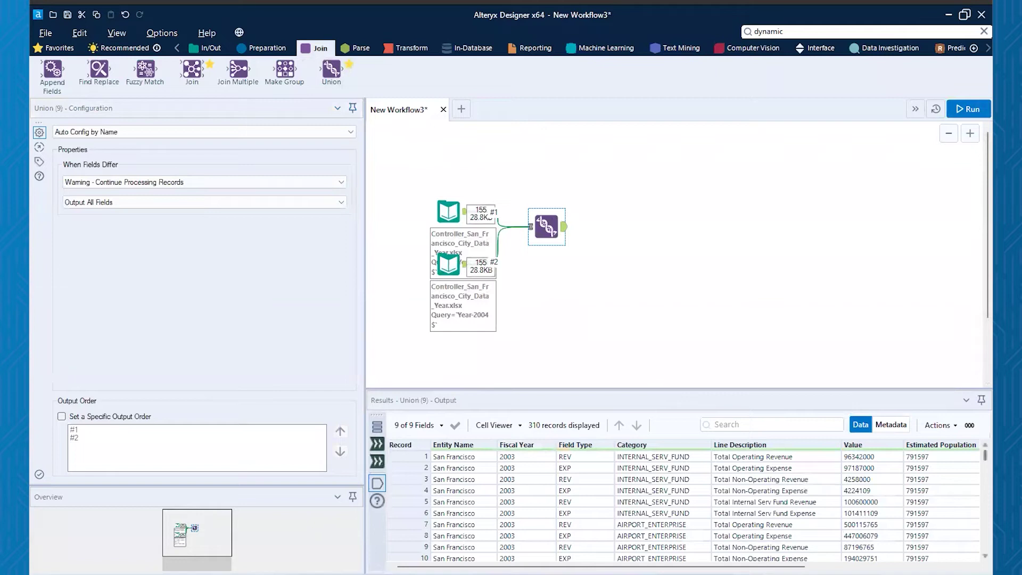
Review the 310 combined records (155 per sheet), then select all tools on the canvas
drag(985, 455, 985, 544)
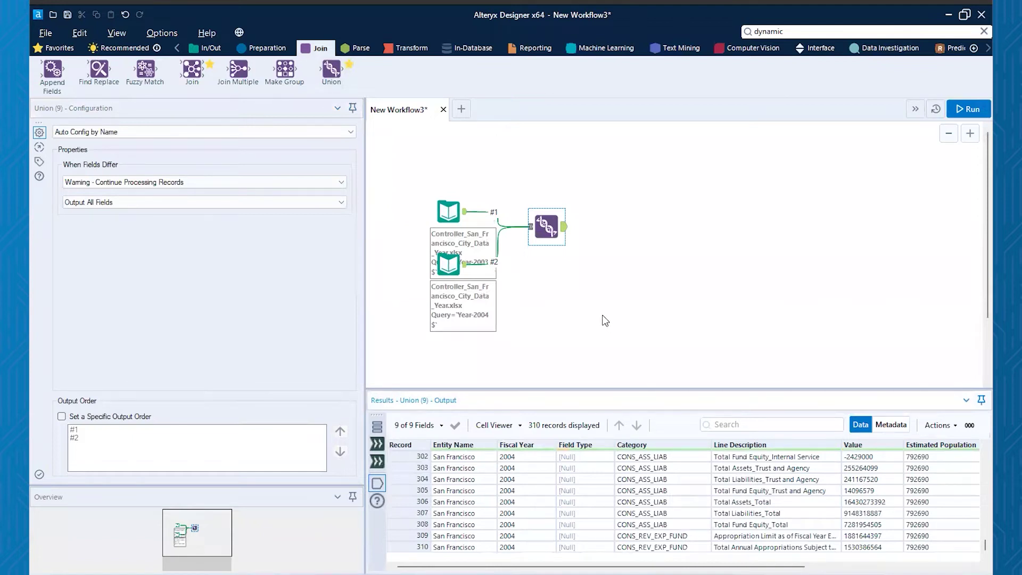
drag(605, 320, 395, 151)
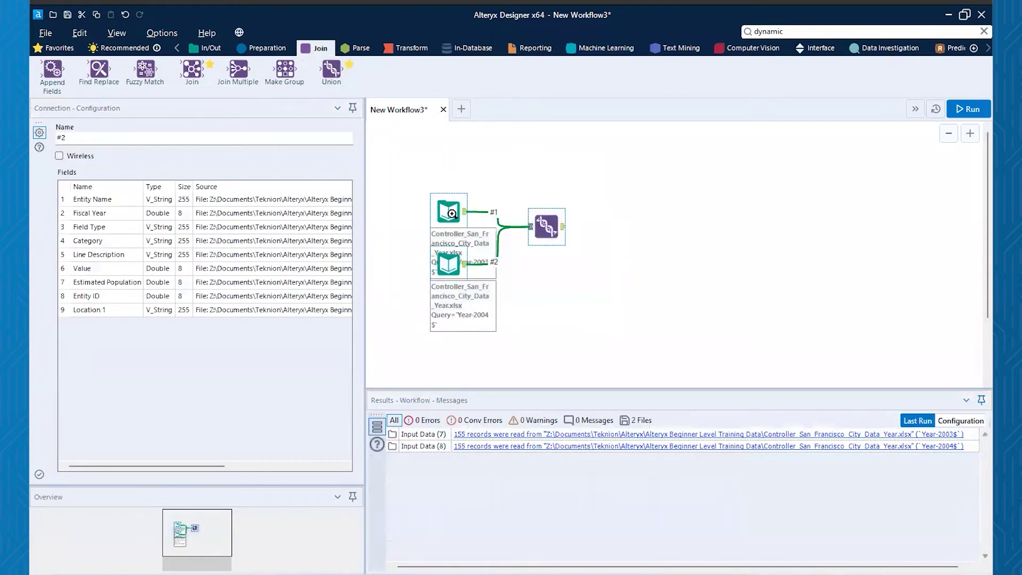
right_click(452, 213)
Delete every tool to clear the workflow canvas
key(ctrl+r)
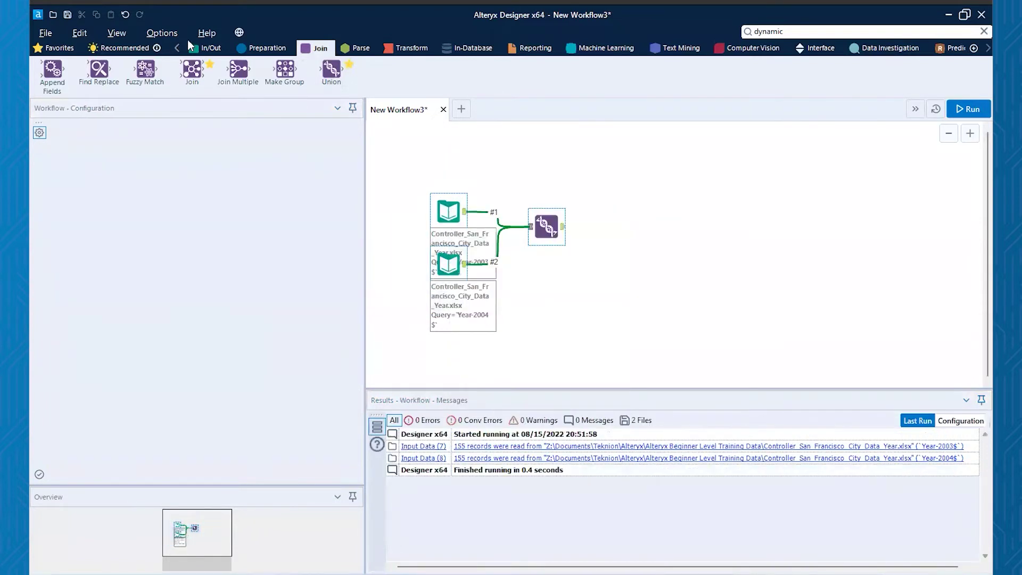
key(Delete)
click(205, 53)
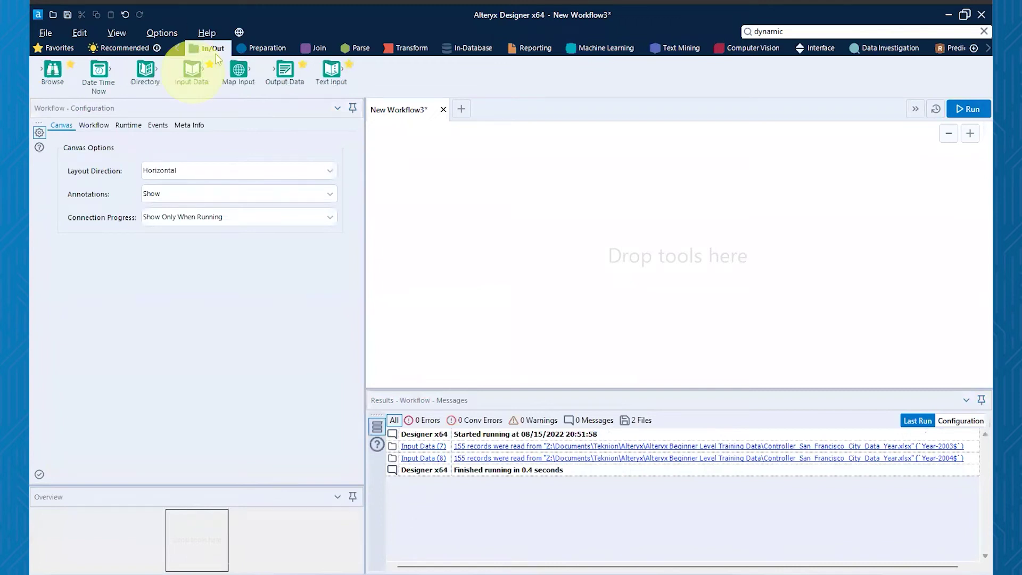
Add an Input Data tool importing only the controller workbook's list of sheet names
drag(191, 70, 428, 219)
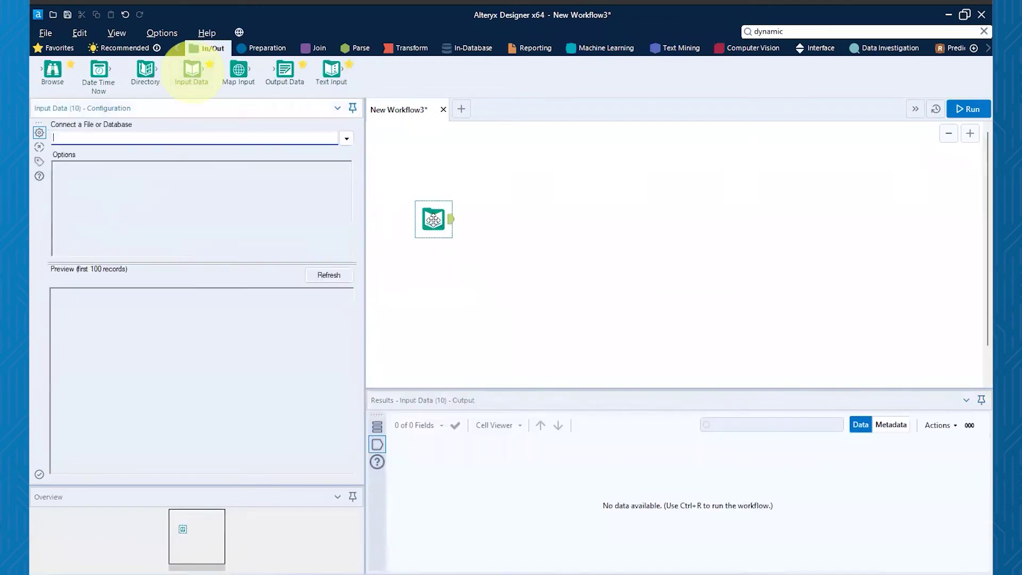
click(347, 139)
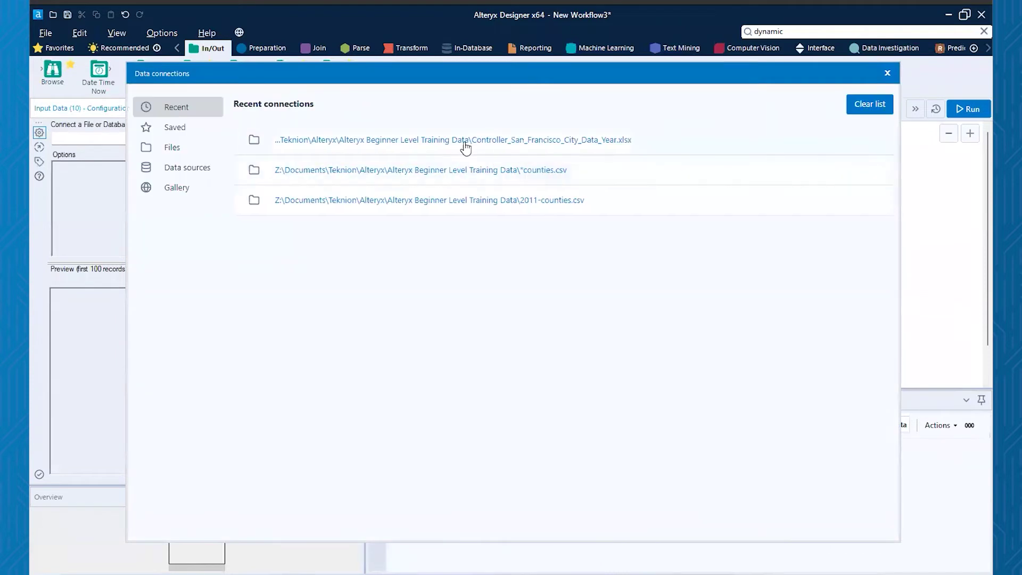
click(464, 142)
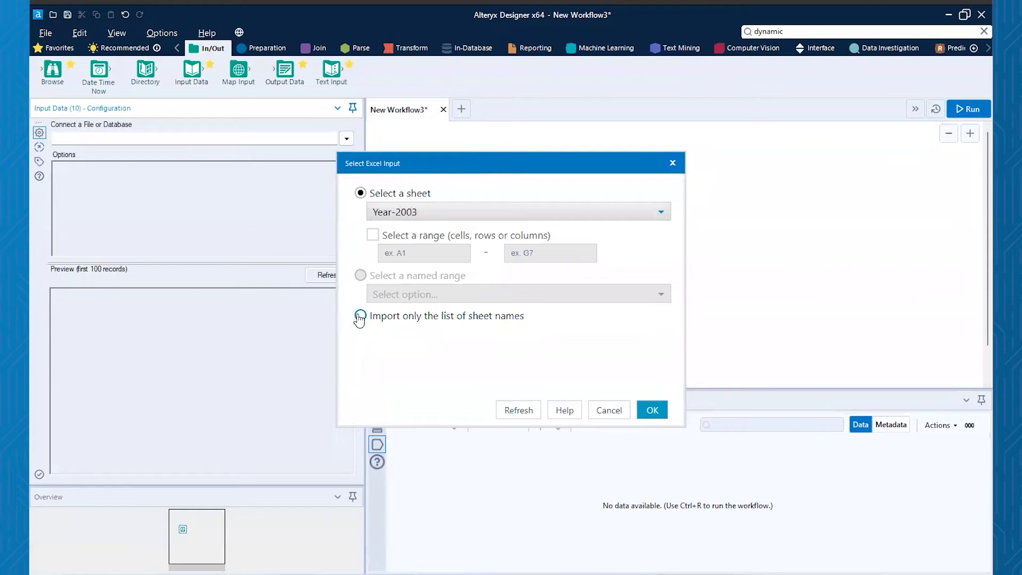
click(360, 318)
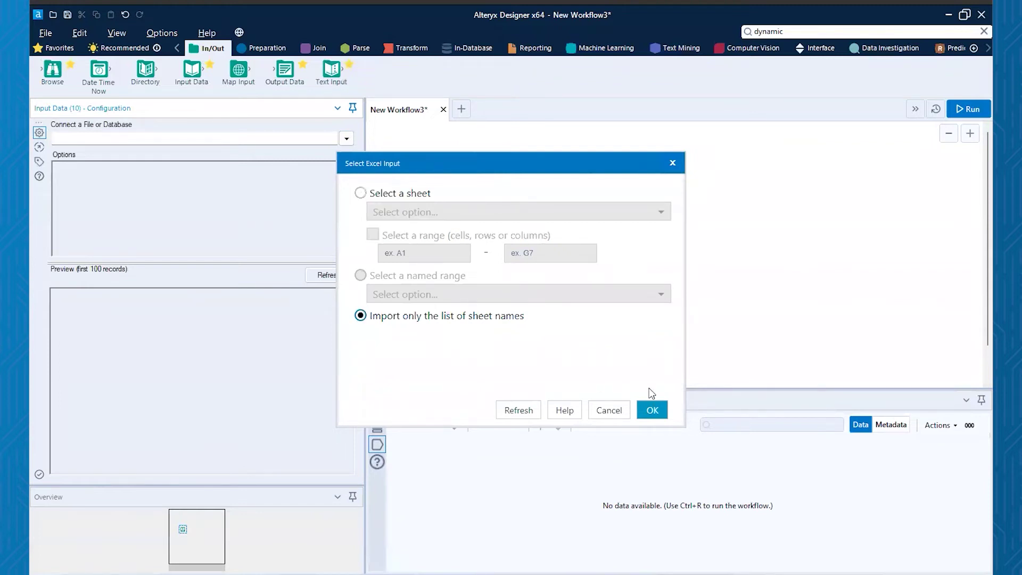
click(653, 410)
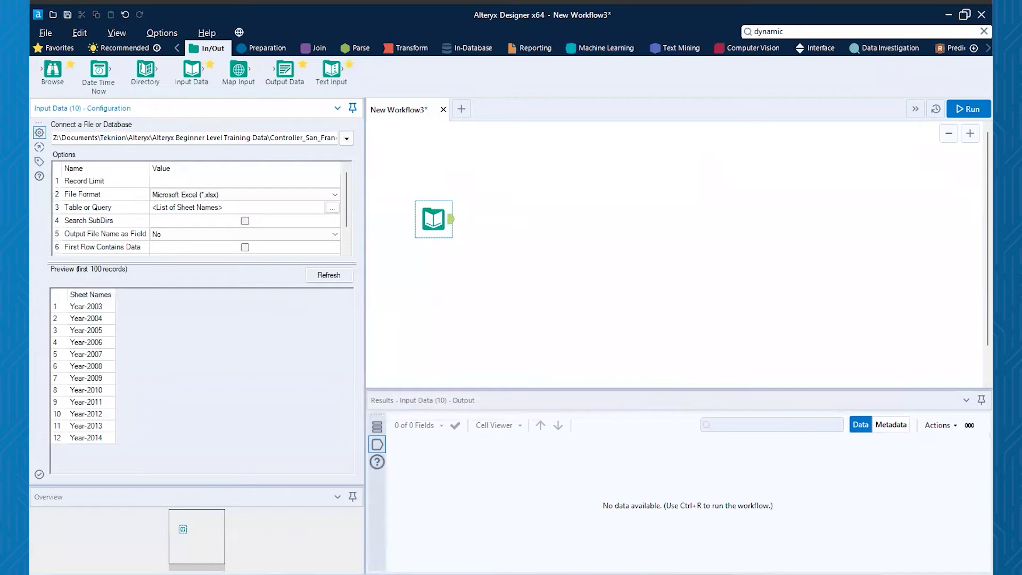
Add a Dynamic Input after Input Data, templated on the controller workbook's Year-2003 sheet
click(772, 31)
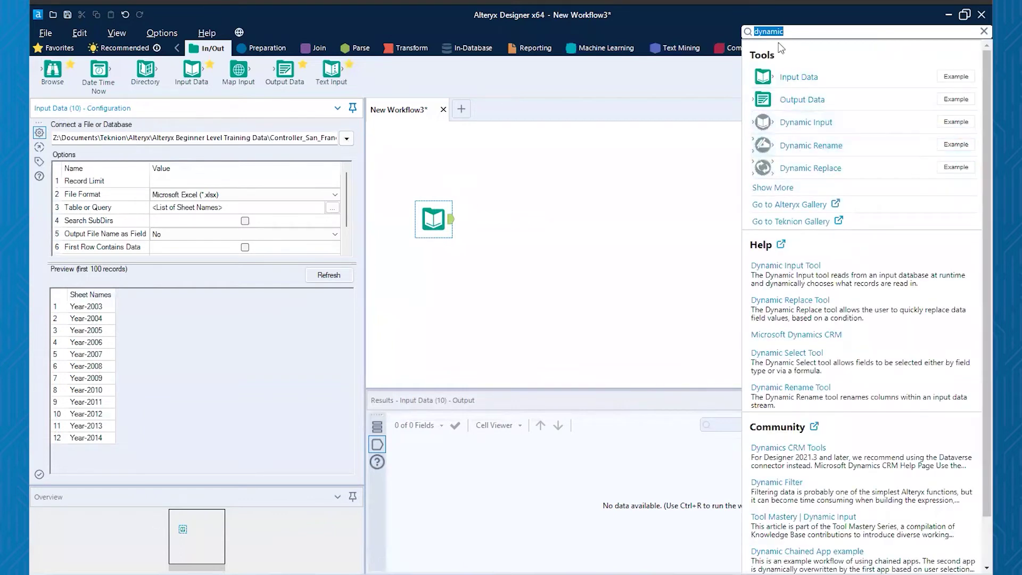
drag(804, 123, 508, 216)
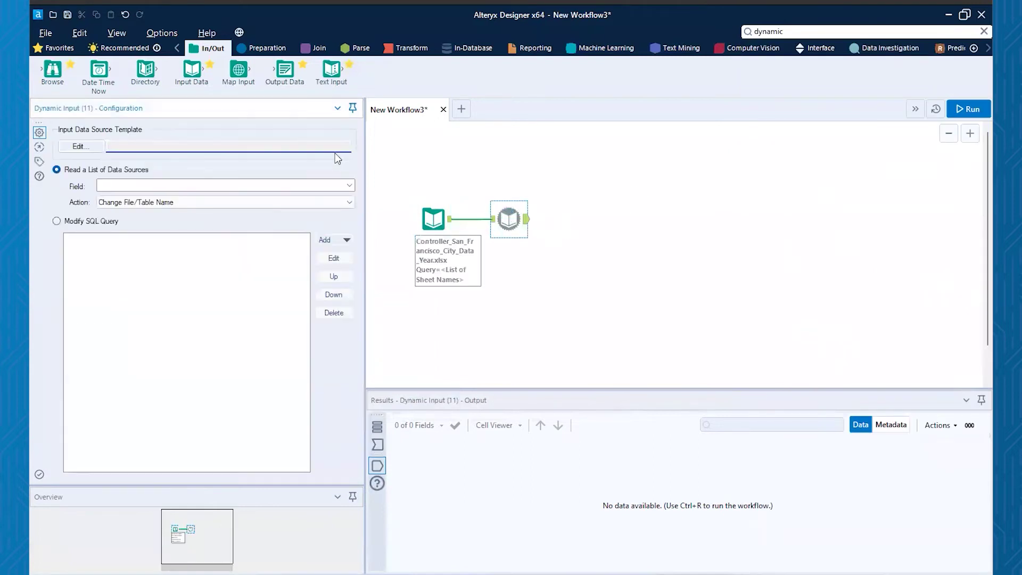
click(80, 146)
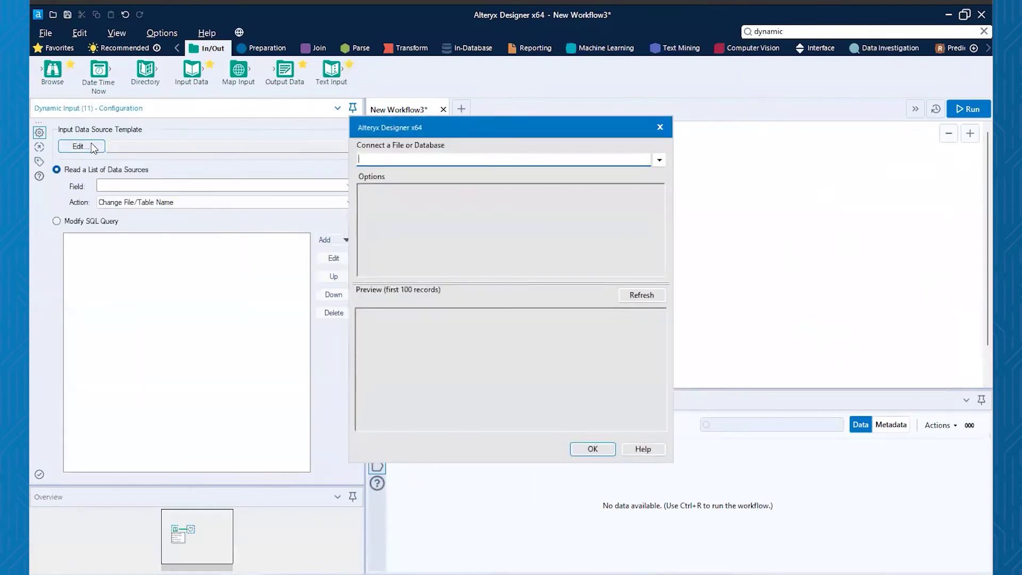
click(658, 161)
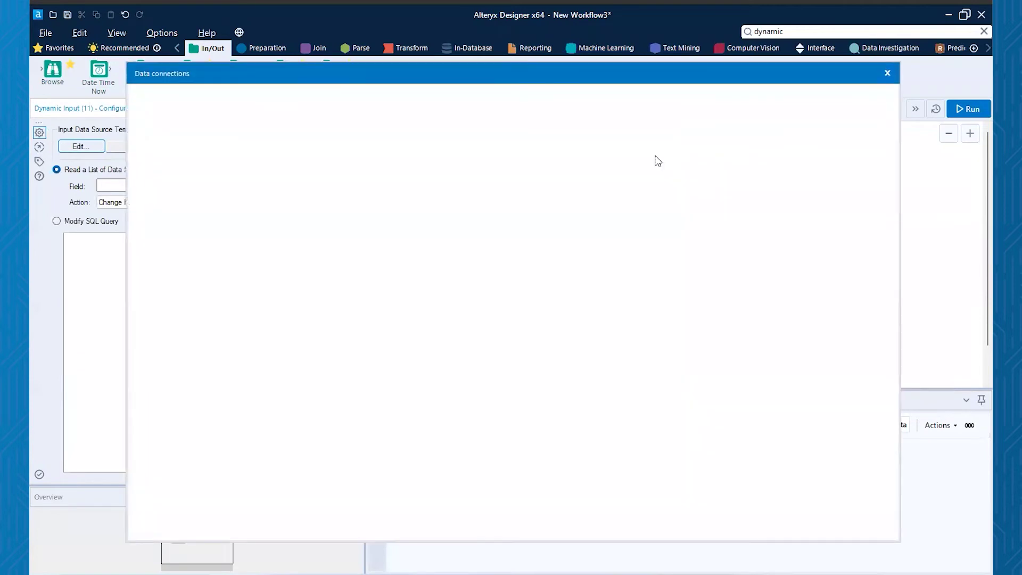
click(376, 143)
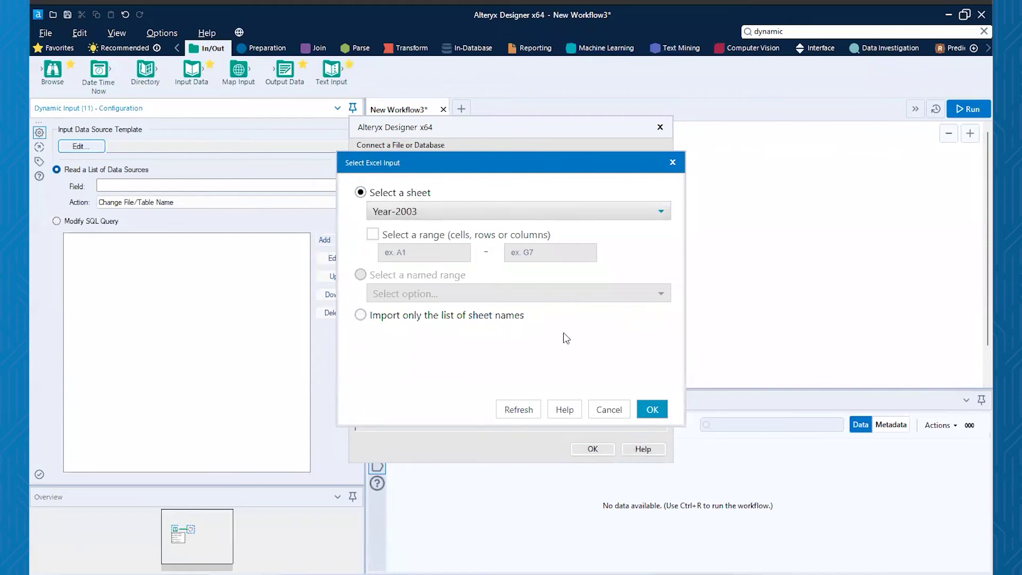
click(657, 414)
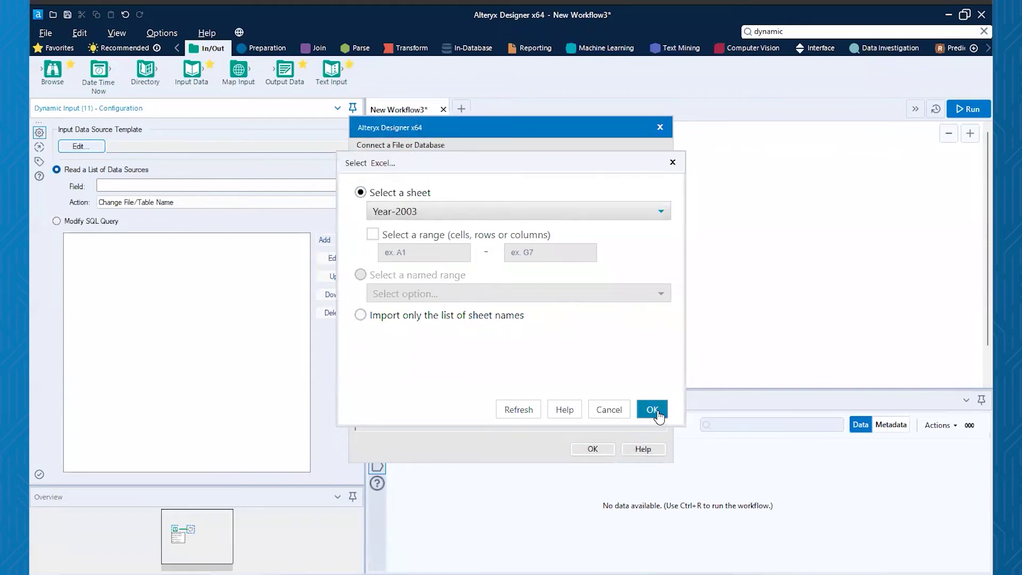
click(589, 449)
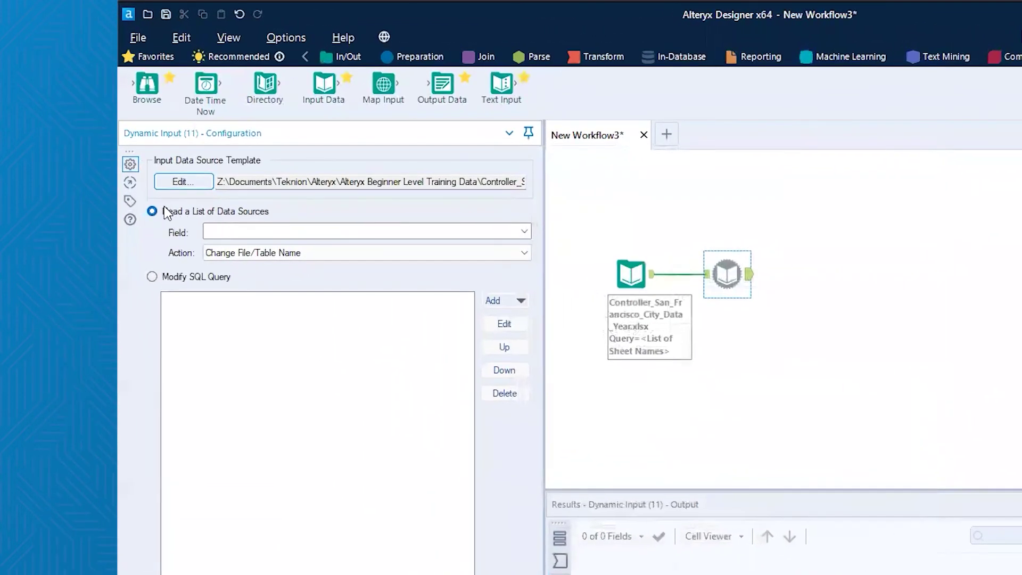
Make the Dynamic Input swap sheets using the Sheet Names field and run, reading 1,860 records
click(525, 231)
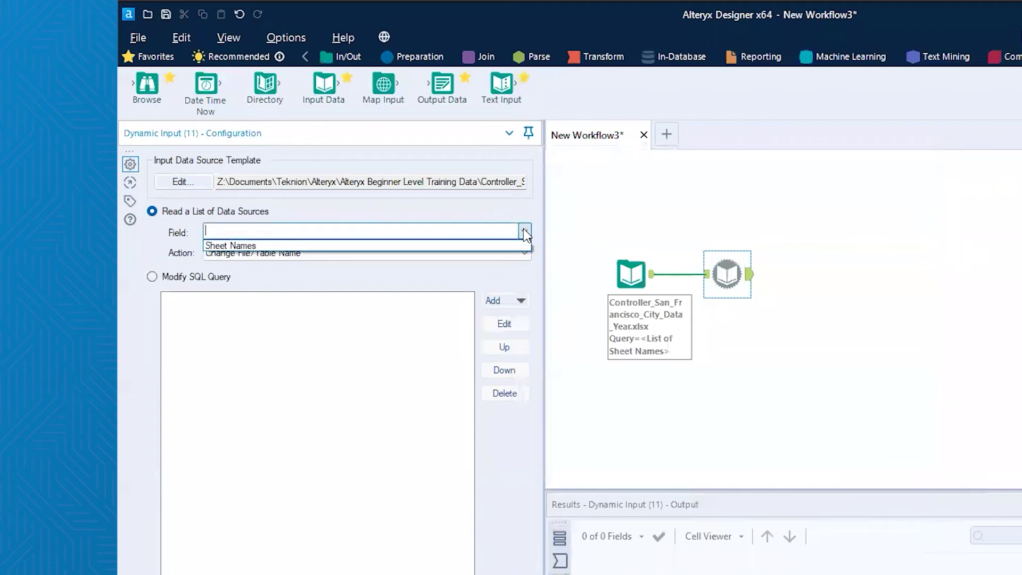
click(248, 245)
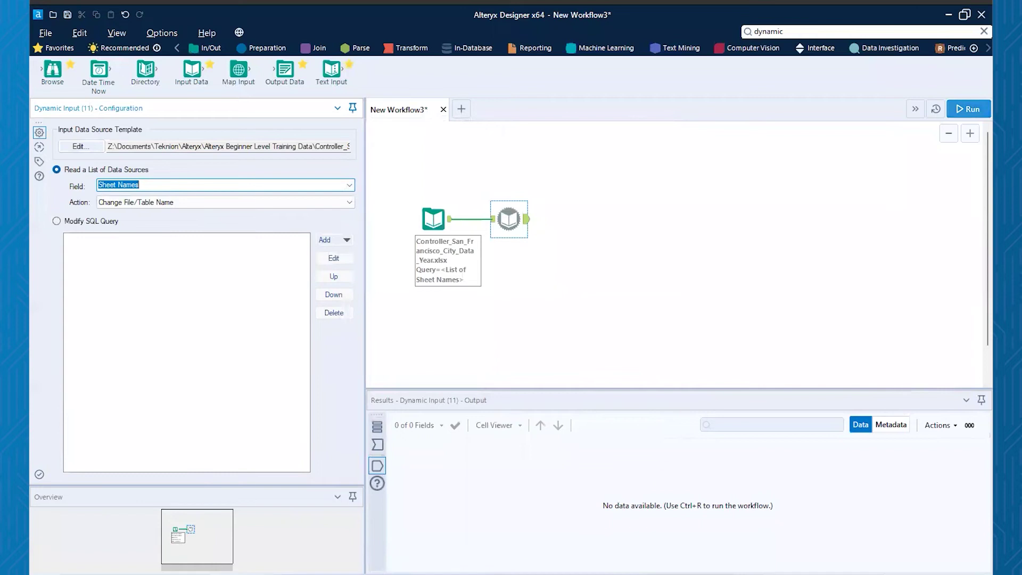
click(967, 109)
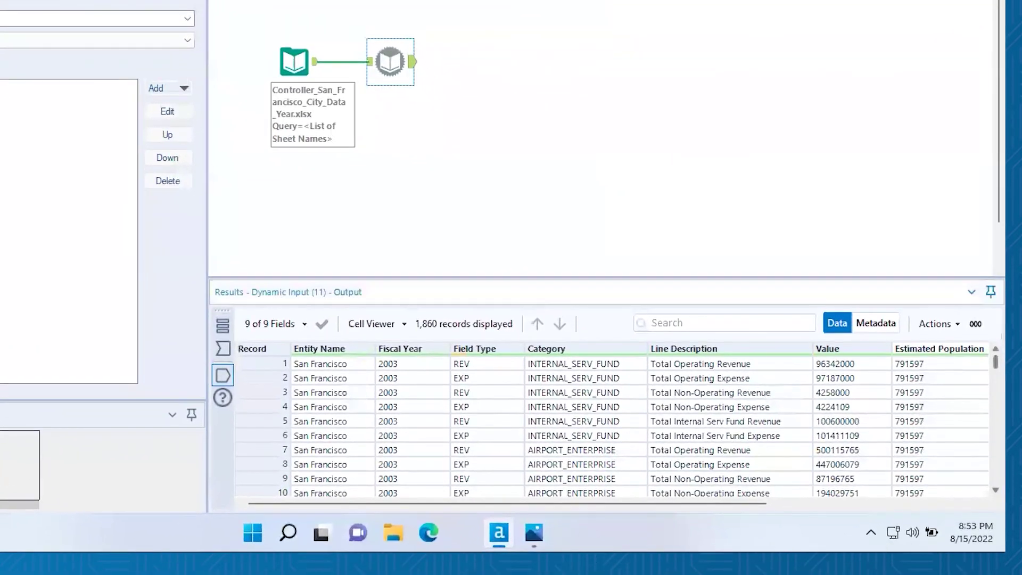
scroll(633, 450, down, 20)
scroll(612, 426, down, 20)
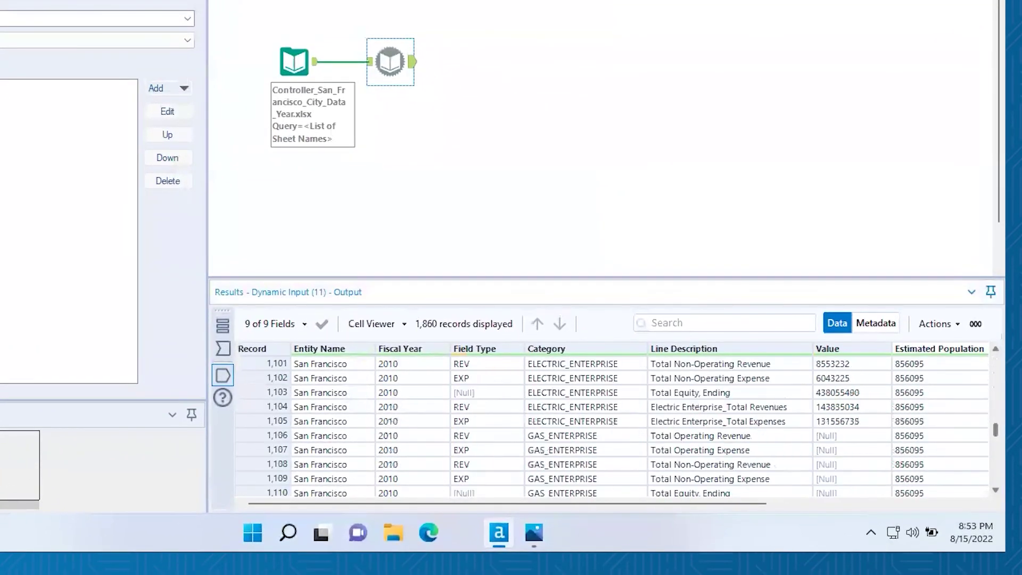
scroll(612, 426, down, 10)
drag(663, 505, 905, 511)
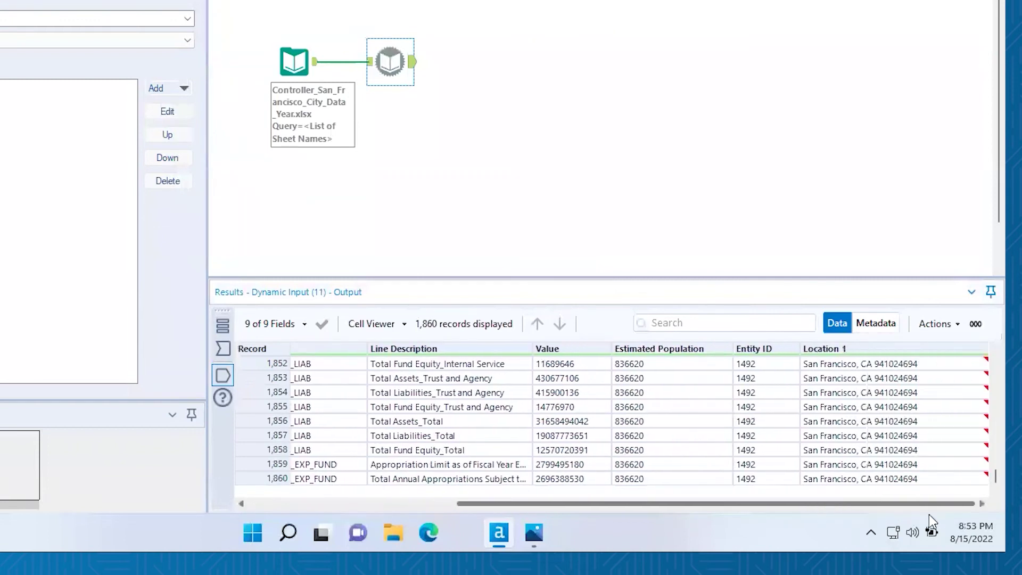
drag(928, 514, 545, 503)
scroll(612, 426, up, 20)
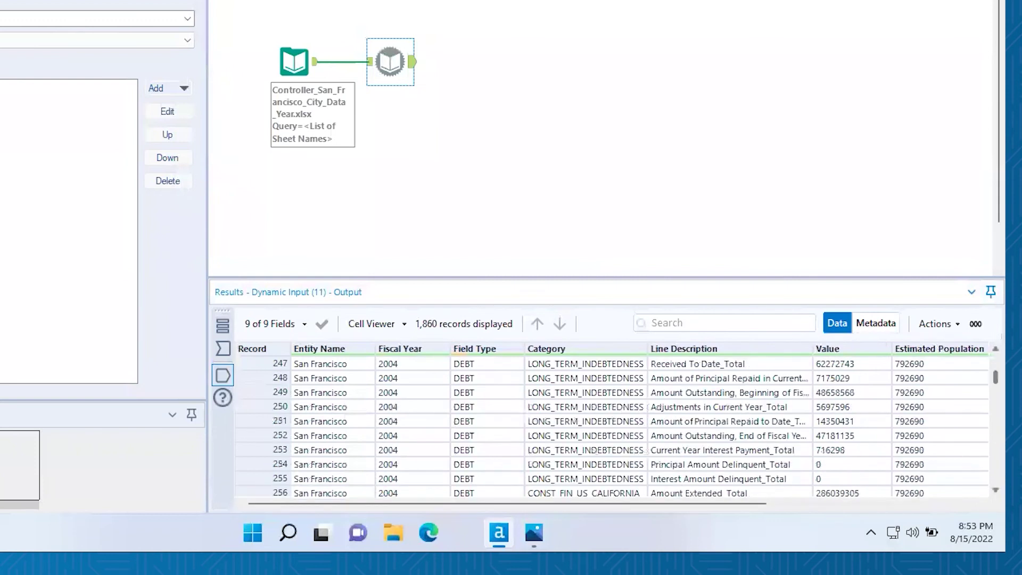
scroll(941, 364, up, 15)
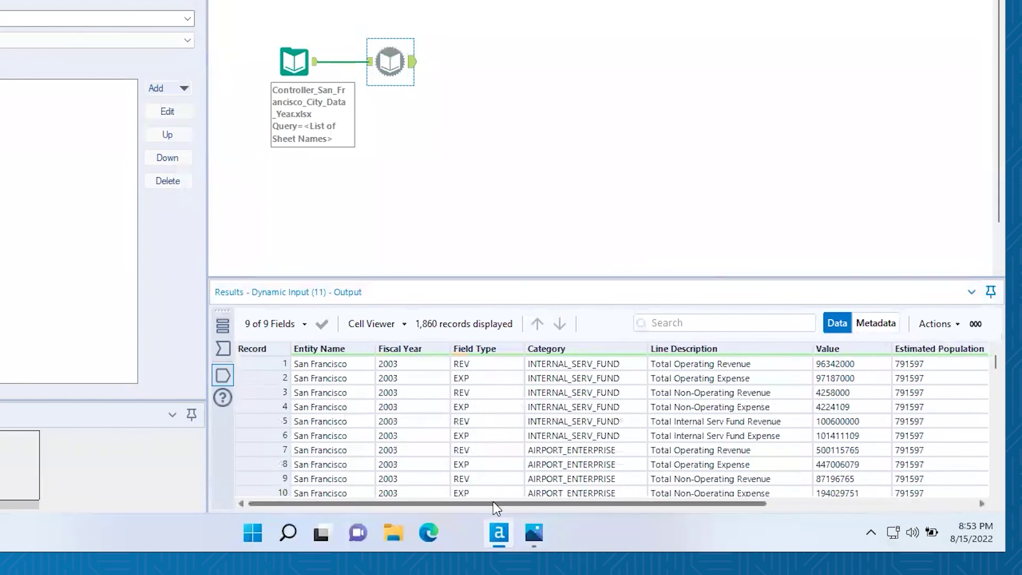
drag(492, 501, 774, 522)
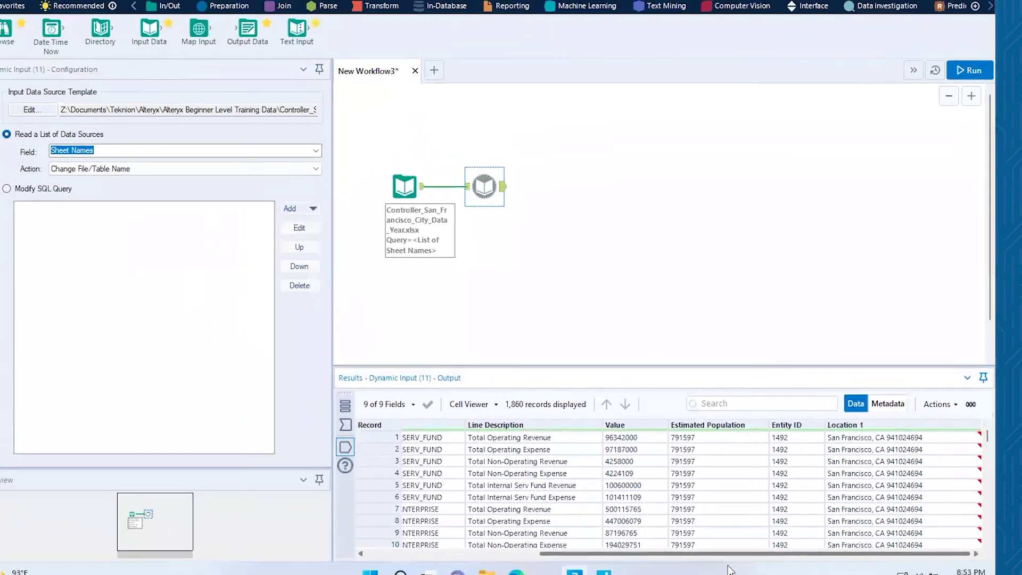
drag(730, 569, 418, 539)
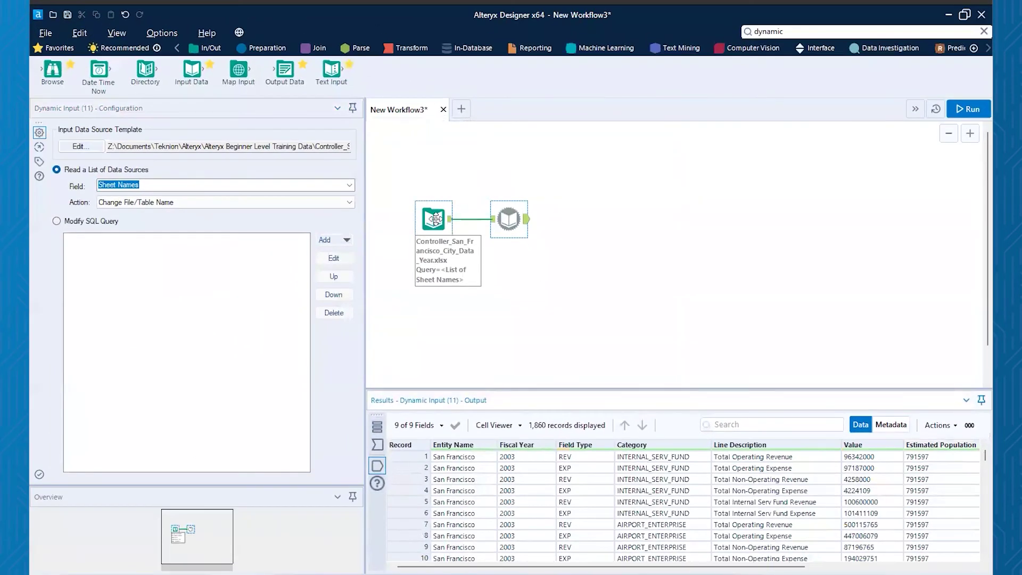
Select the Input Data tool to show its 12 sheet-name records, Year-2003 through Year-2014
click(434, 218)
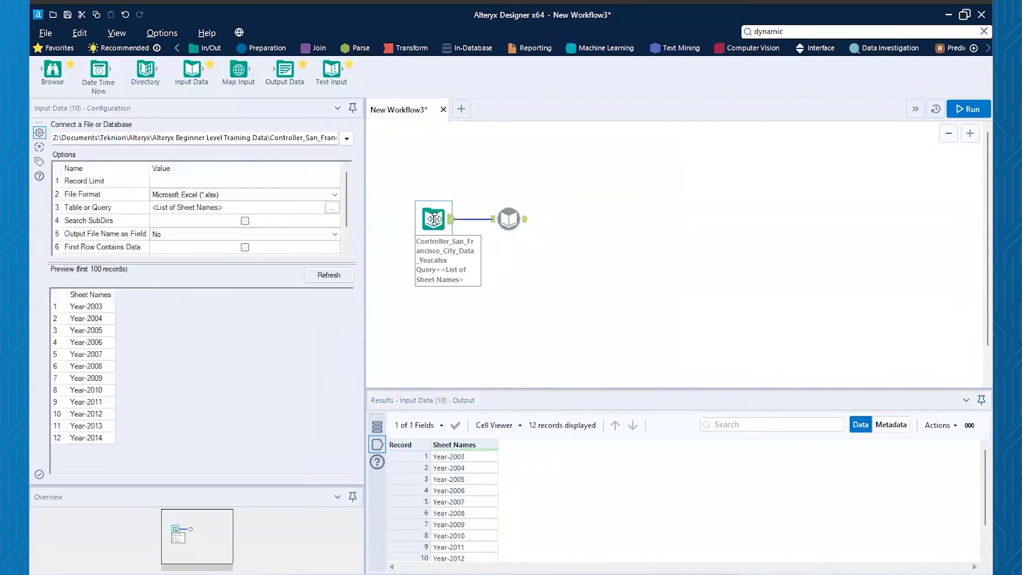